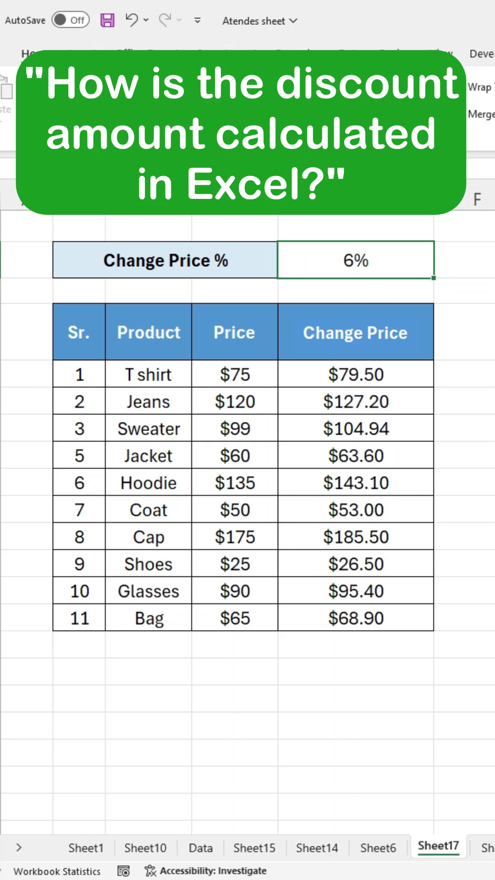
type("4")
Cycle E2 through 6%, 3%, -5% and -10% before settling on 8%
key("ctrl+Return")
type("3")
key("ctrl+Return")
type("-")
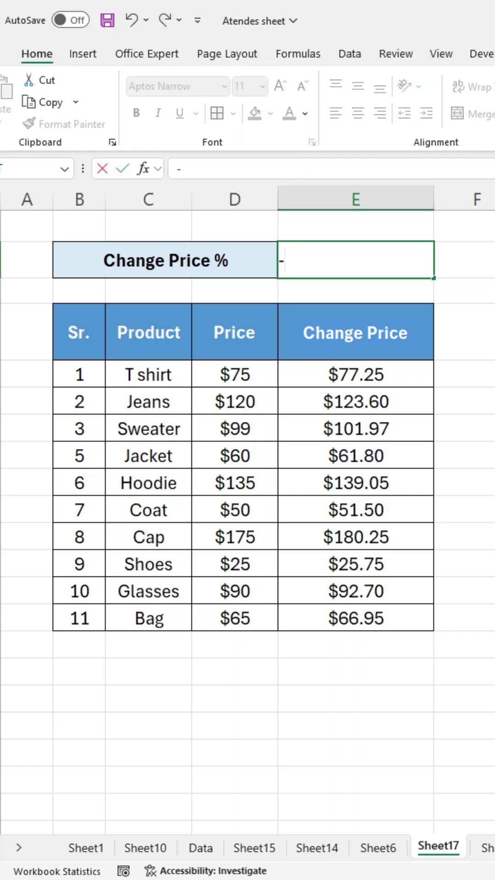
type("5")
key("ctrl+Return")
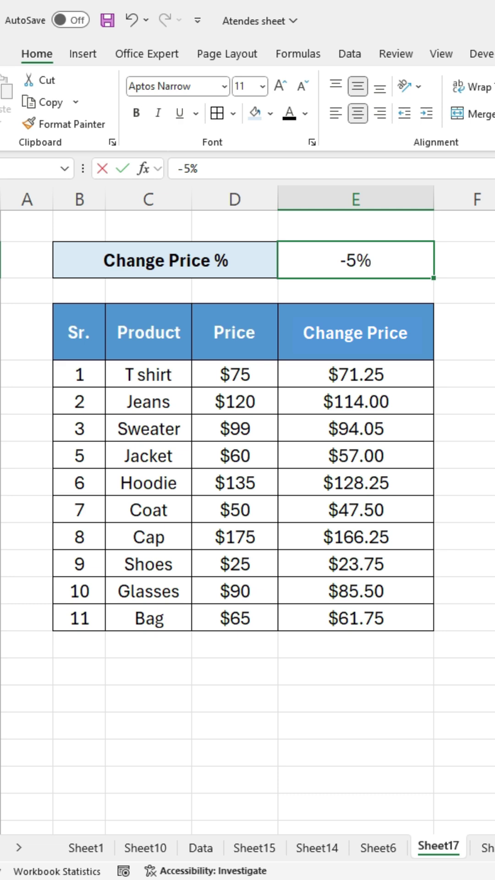
type("-10")
key("ctrl+Return")
type("-8")
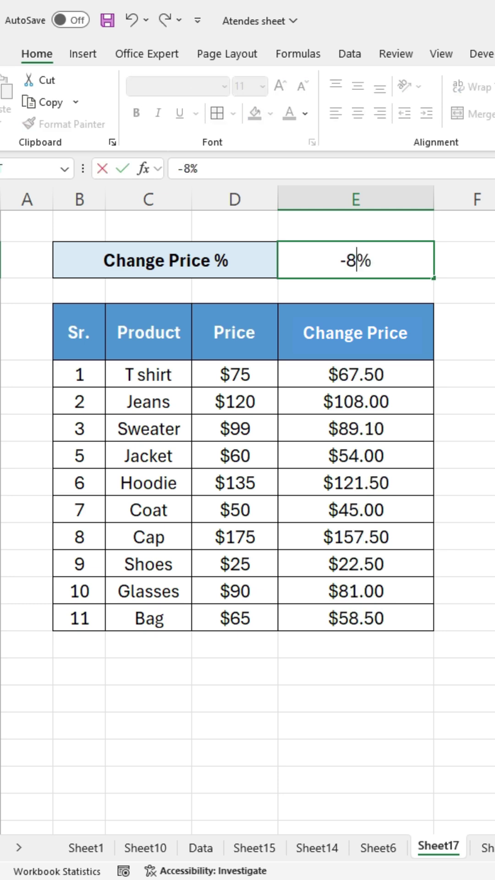
key("ctrl+Return")
type("4")
key("ctrl+Return")
type("9")
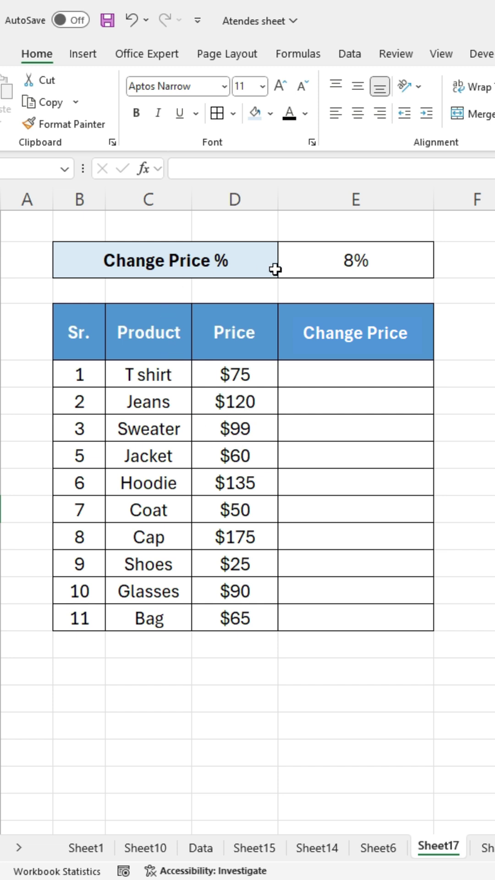
Enter =(D5*$E$2)+D5 in the T shirt's Change Price cell E5, giving $81.00
left_click(349, 379)
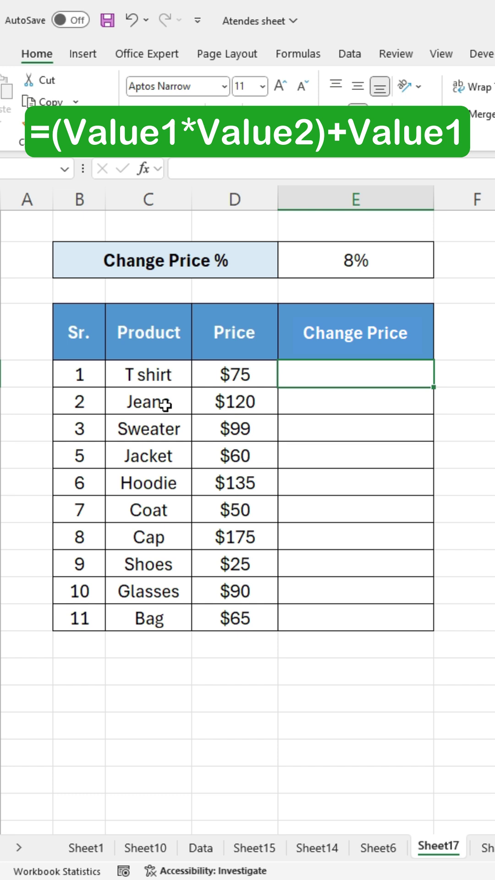
type("=")
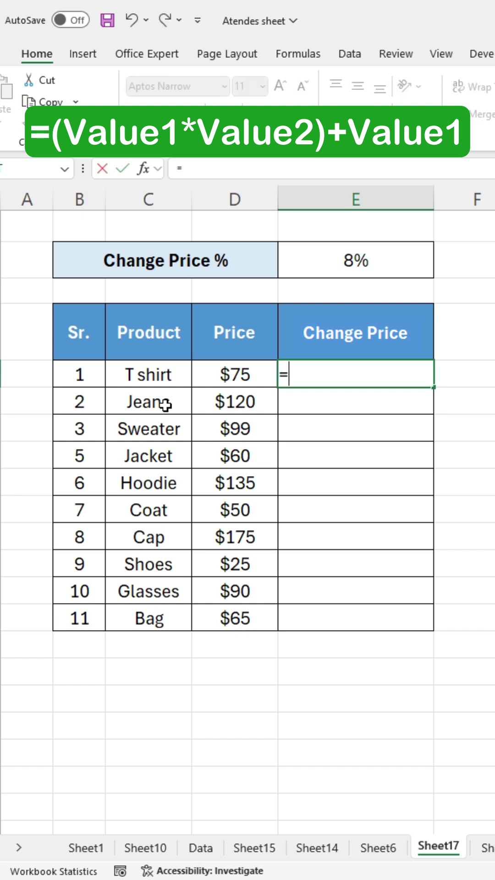
type("(")
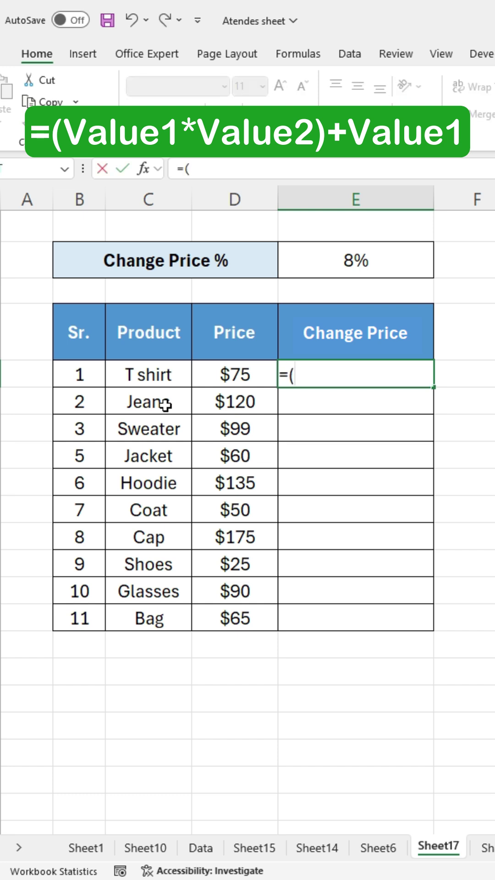
left_click(235, 380)
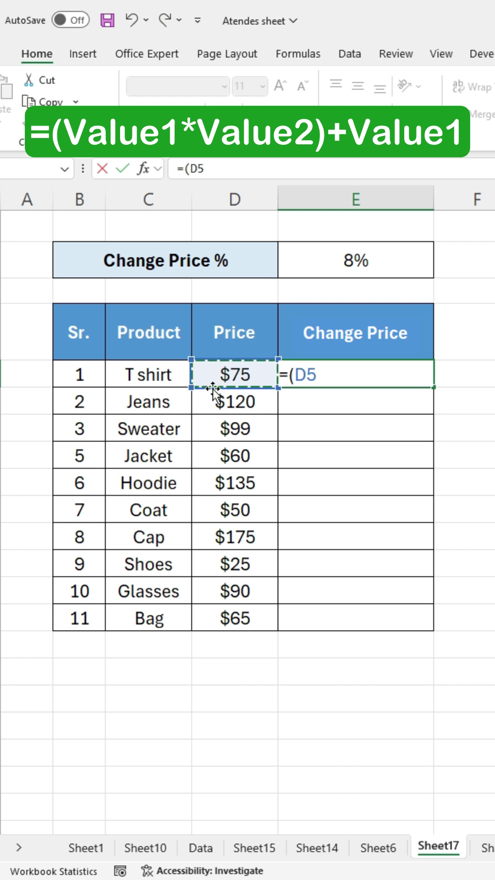
type("*")
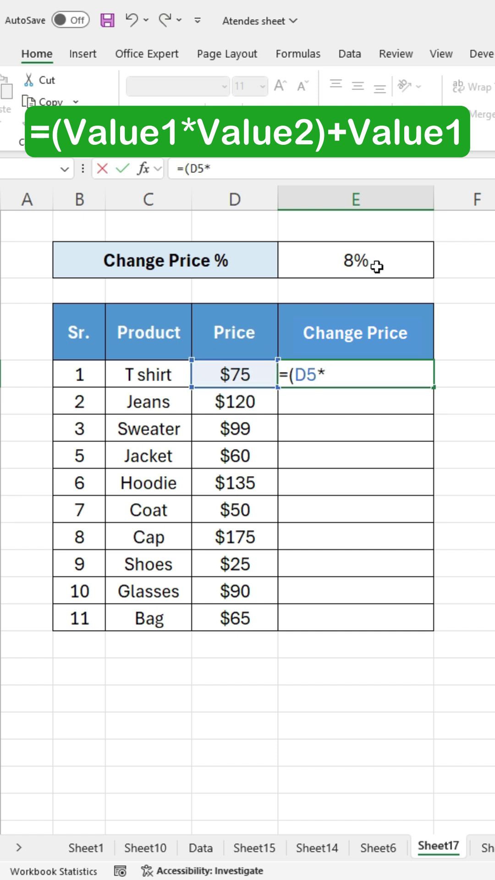
left_click(352, 270)
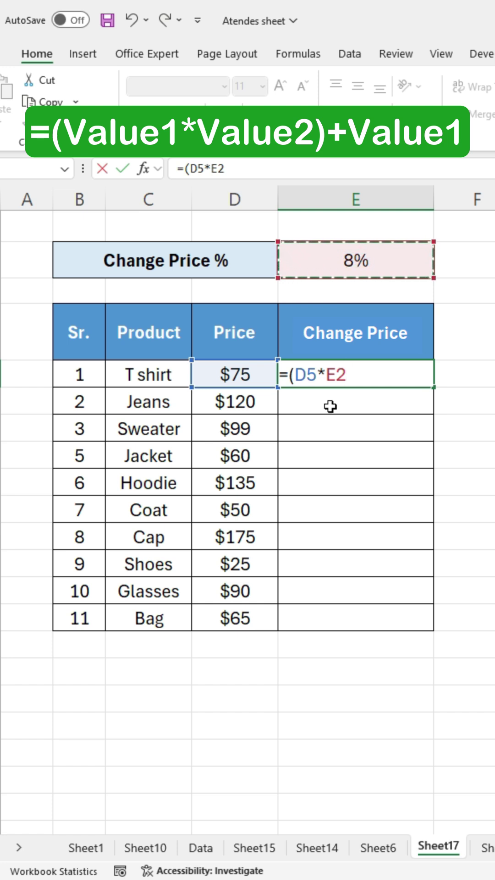
key("F4")
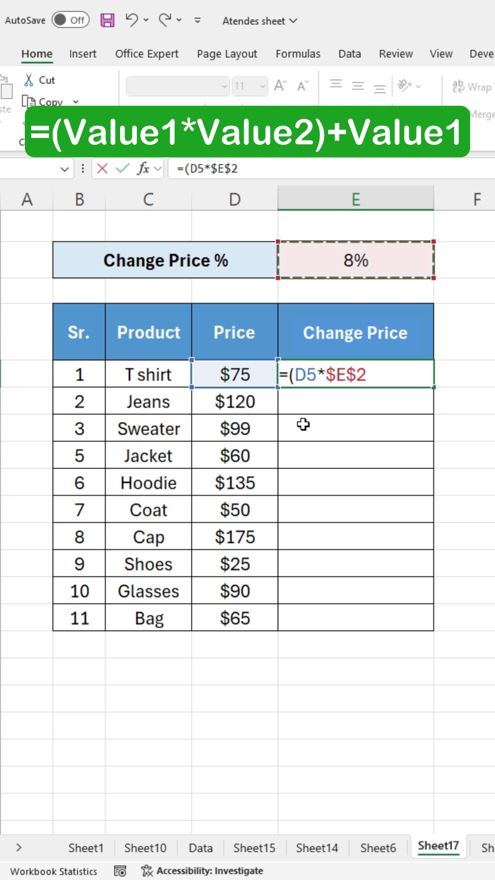
type(")+")
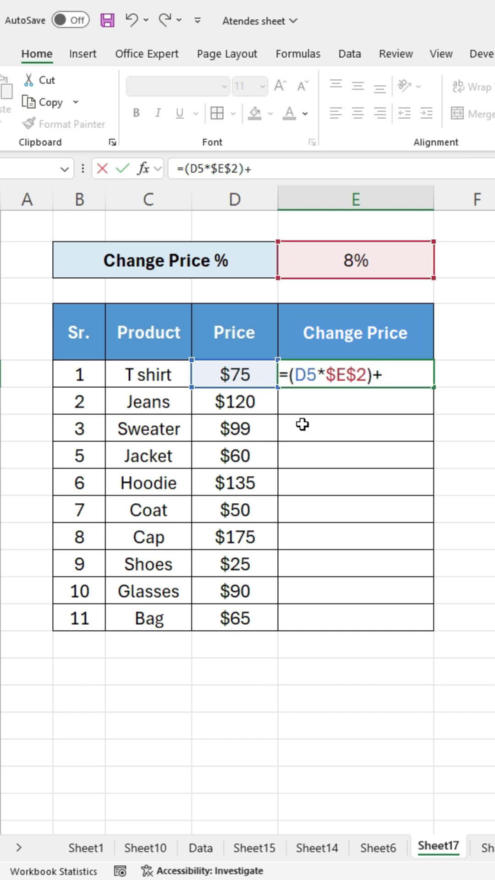
left_click(234, 376)
key("Return")
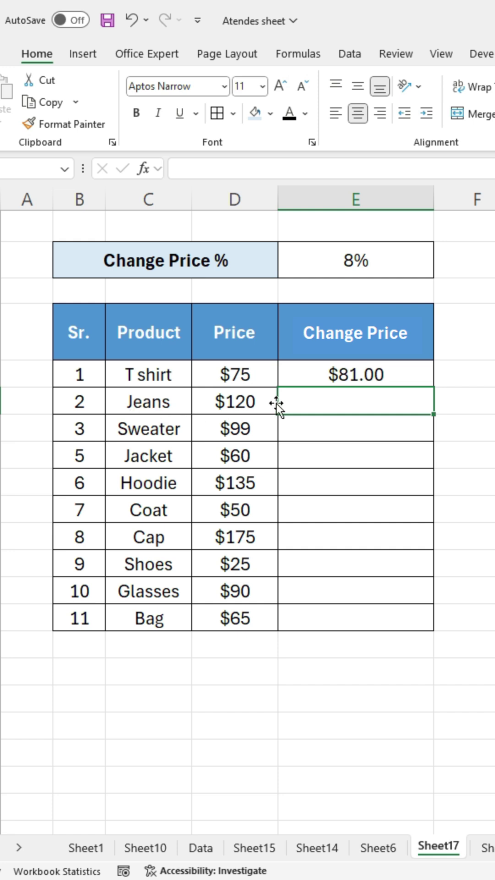
Fill the E5 formula down the Change Price column to the last product
left_click(340, 375)
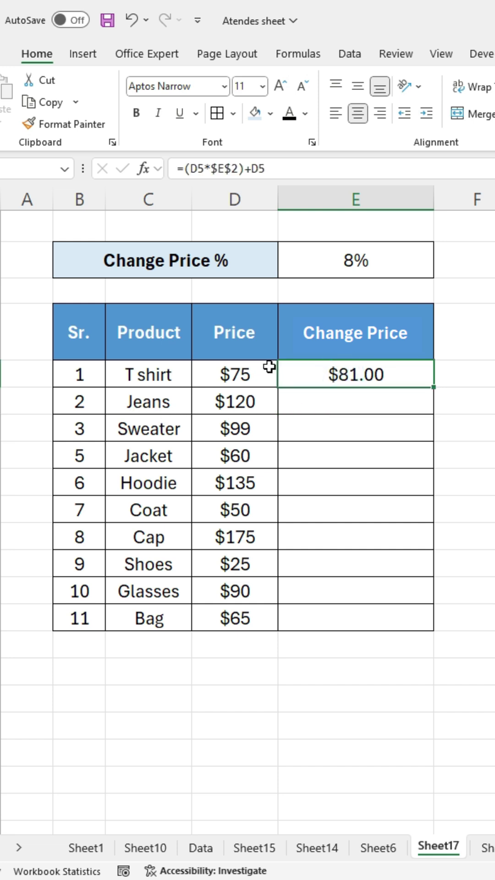
left_click_drag(433, 388, 431, 633)
left_click(285, 430)
type("5")
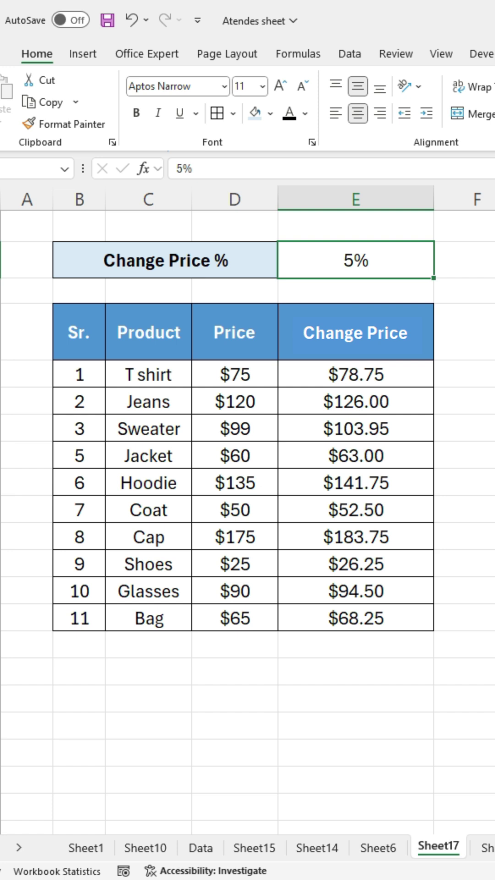
type("4")
Try change percentages 4%, 8%, 6%, -5% and -10% in E2
key("Up")
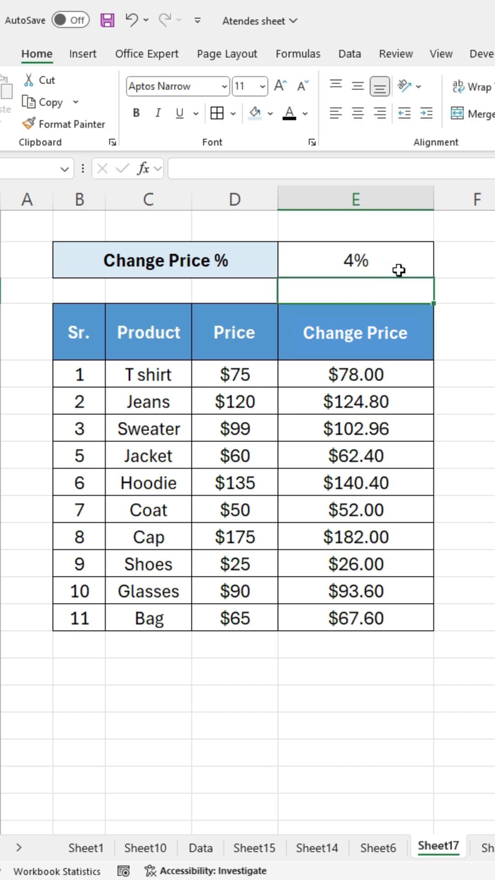
left_click(398, 269)
left_click(398, 265)
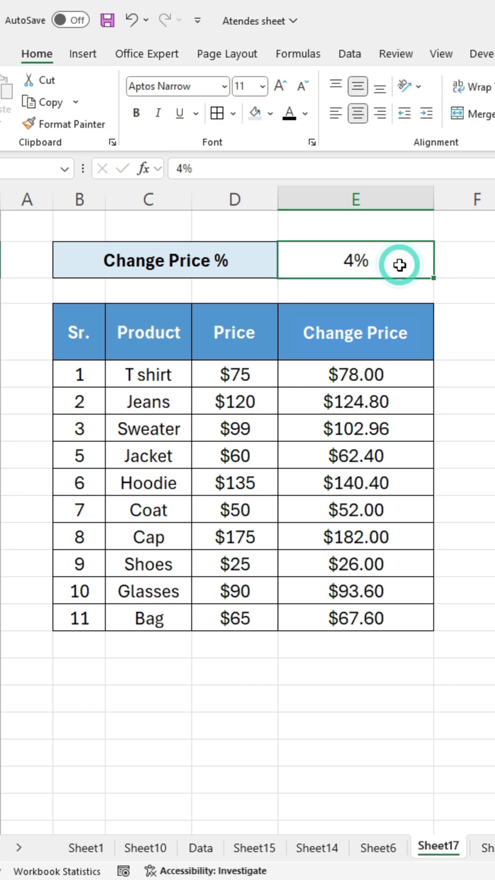
type("8")
key("Return")
left_click(400, 266)
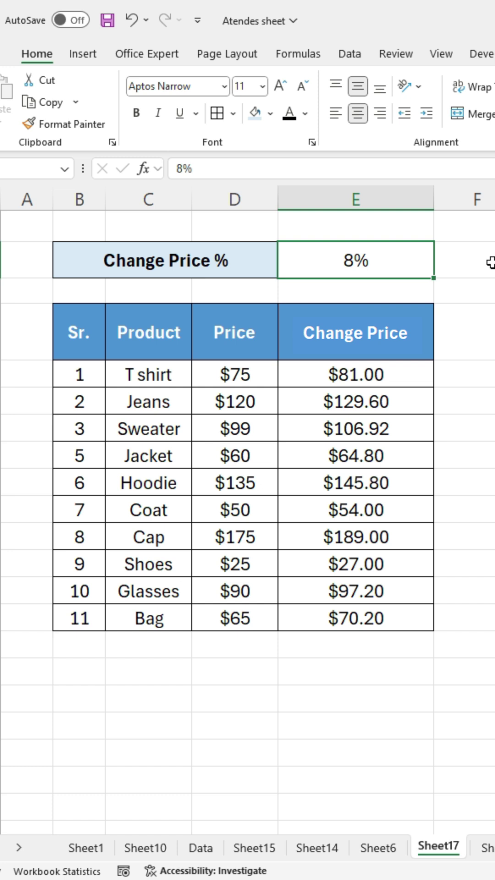
type("6")
key("ctrl+Return")
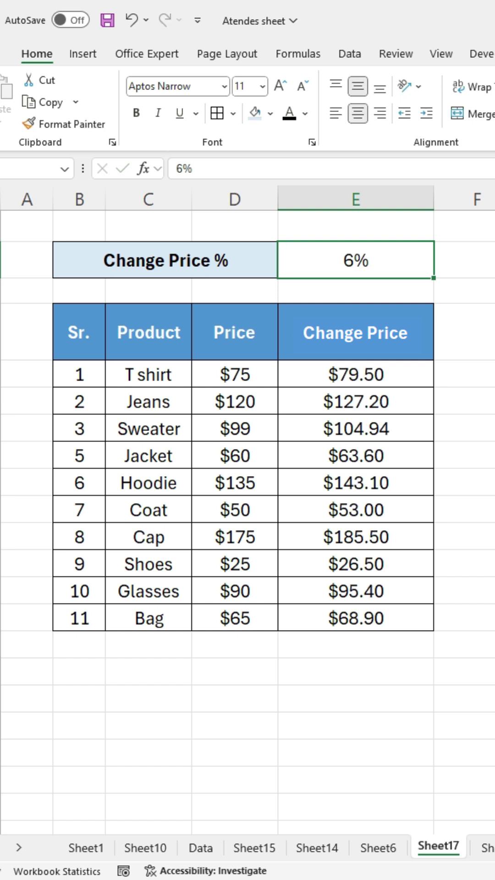
type("-5")
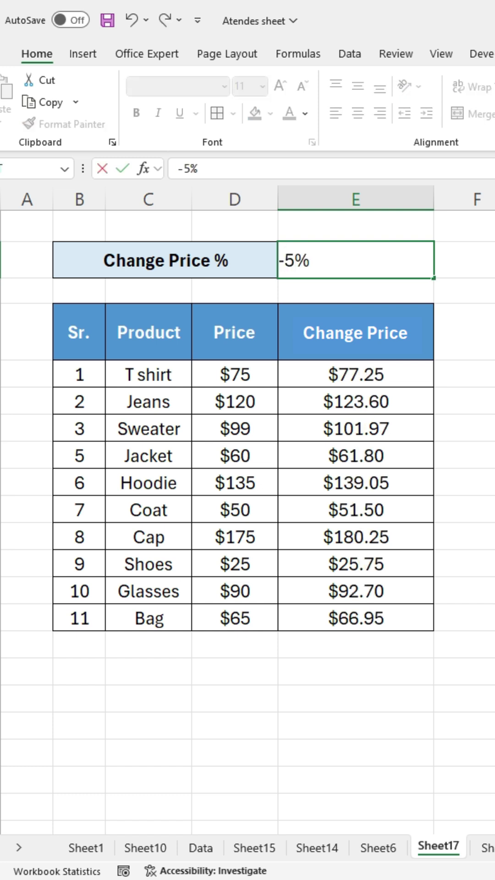
key("ctrl+Return")
type("-1")
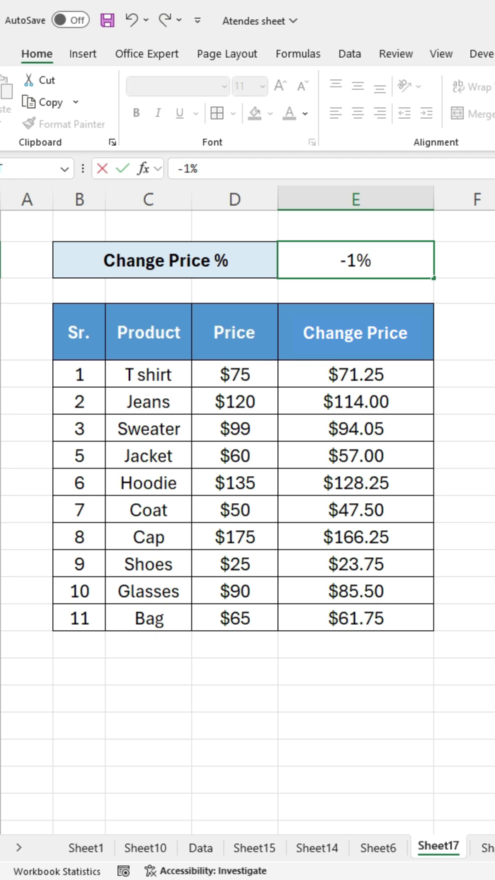
type("0")
key("ctrl+Return")
type("-8")
Enter -8%, then -15% in E2, dropping the T shirt to $63.75
key("ctrl+Return")
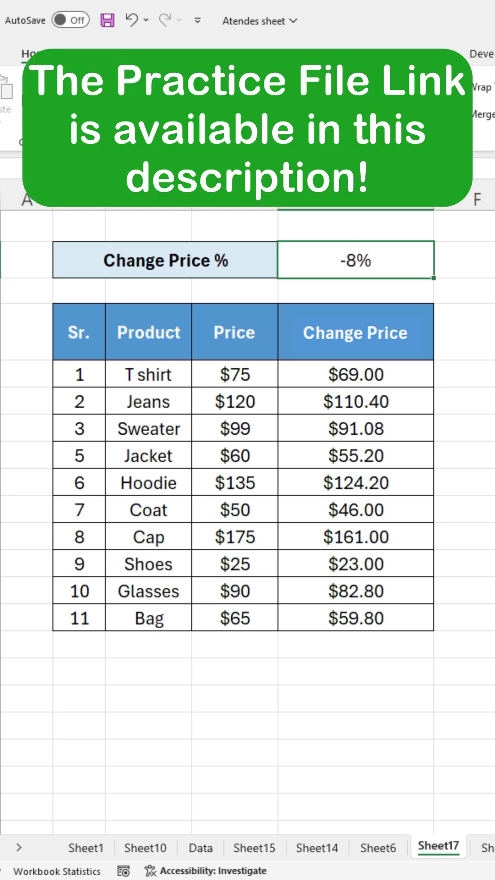
type("-1")
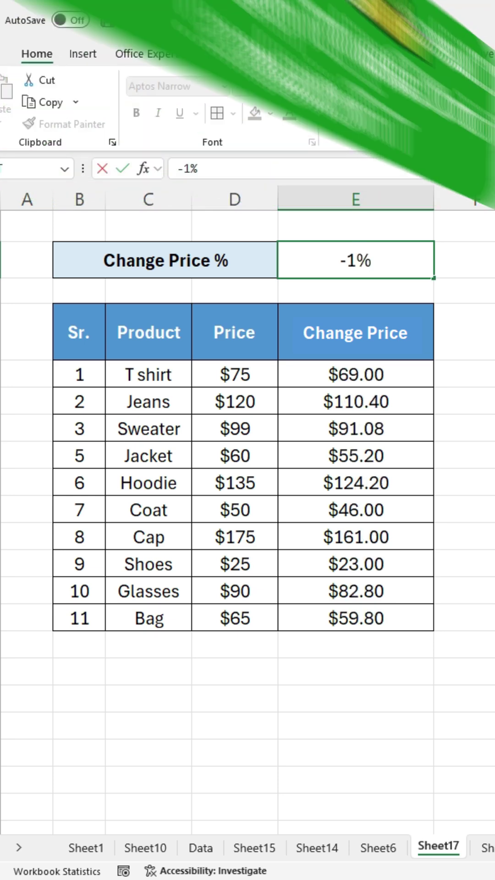
type("5")
key("ctrl+Return")
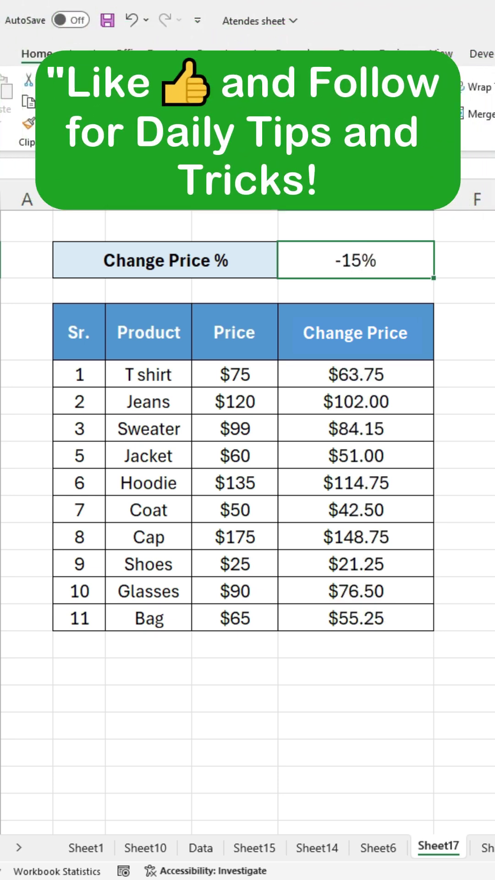